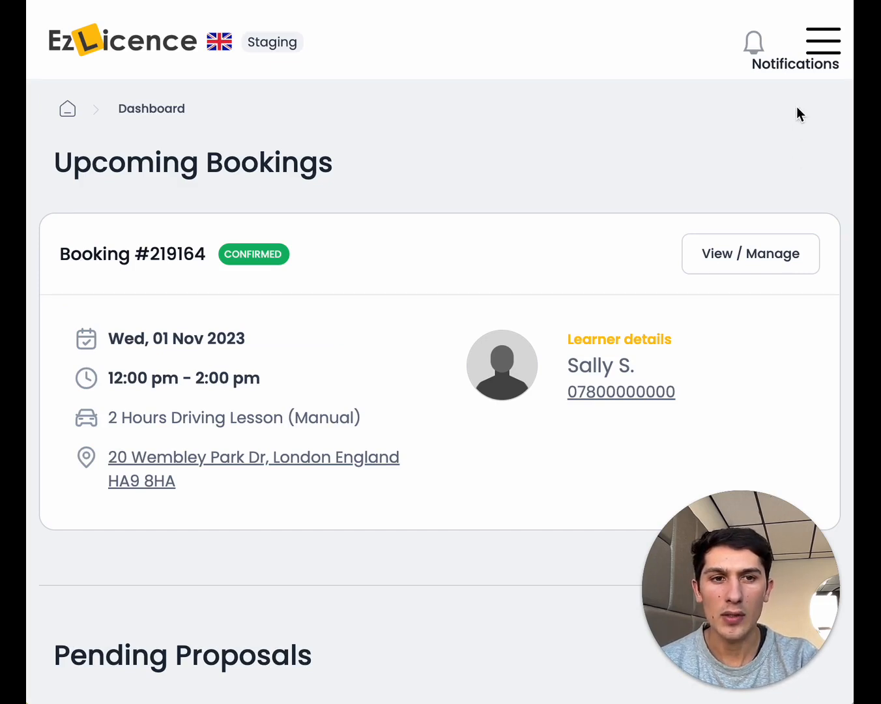
Step: Go to the calendar and start creating a new personal event
click(834, 51)
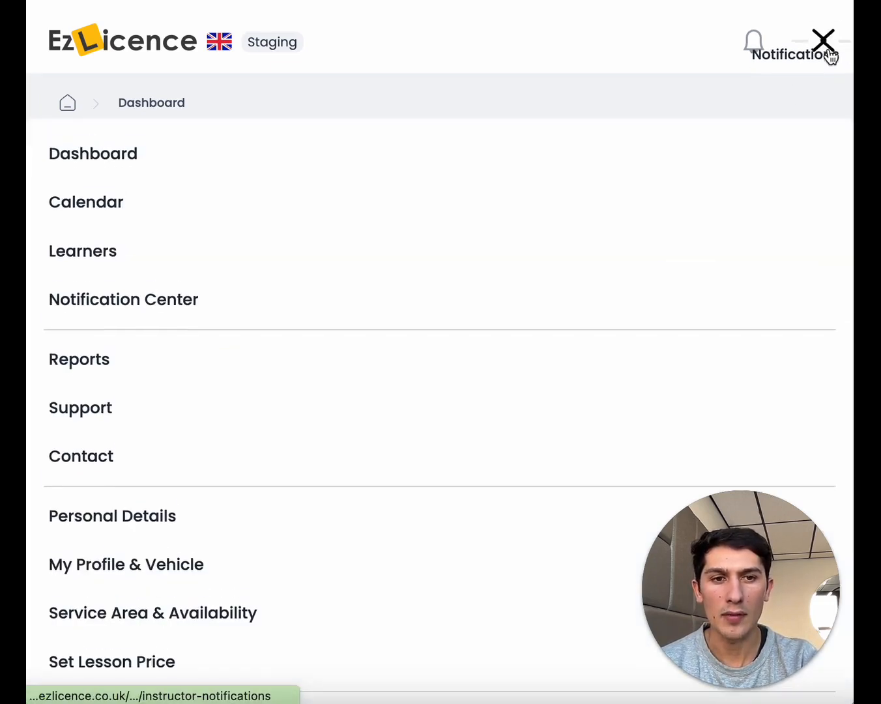
click(267, 210)
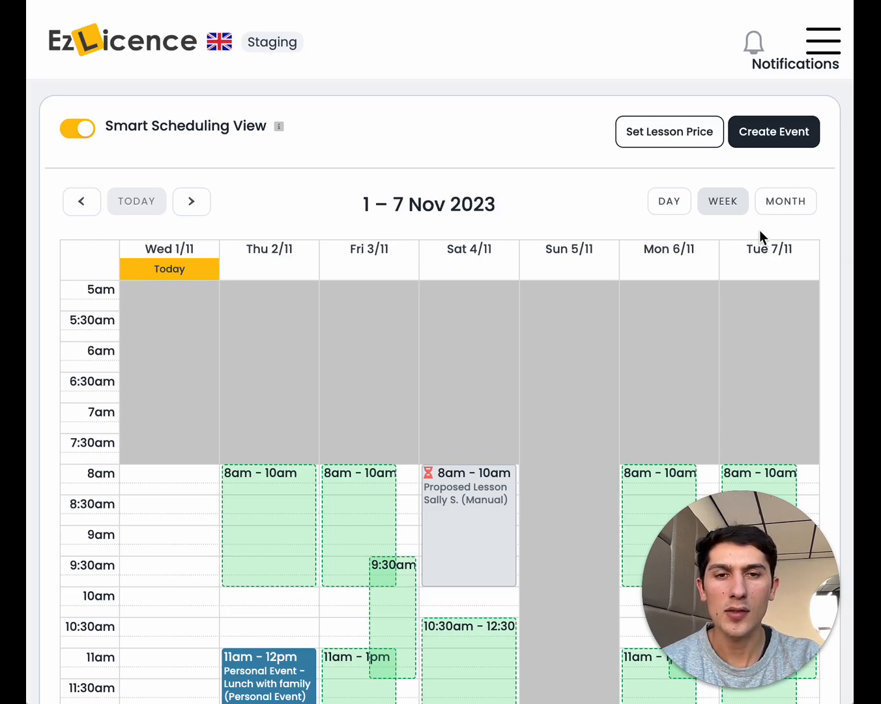
click(799, 139)
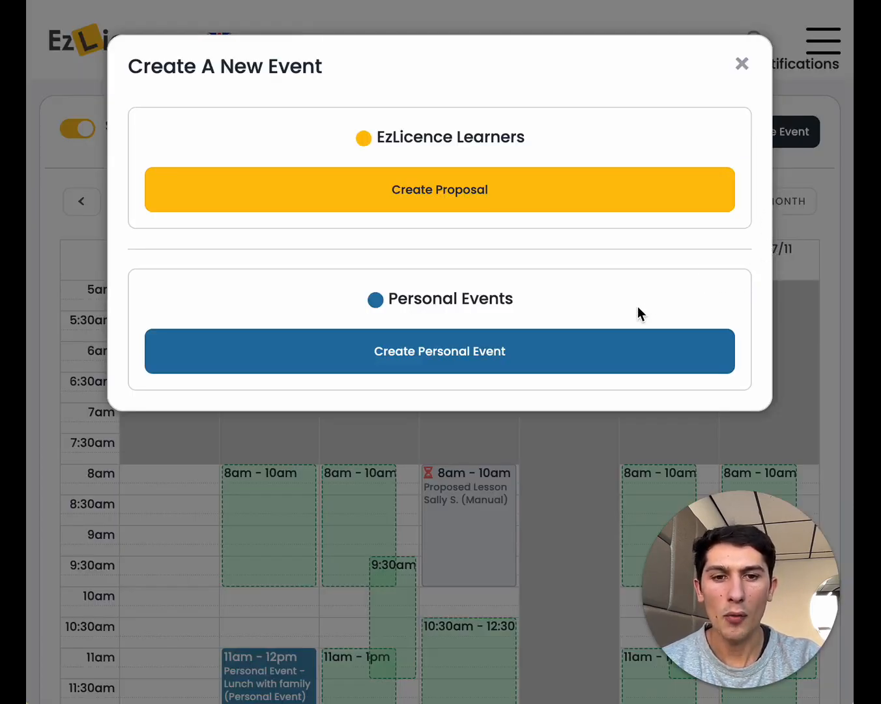
click(508, 360)
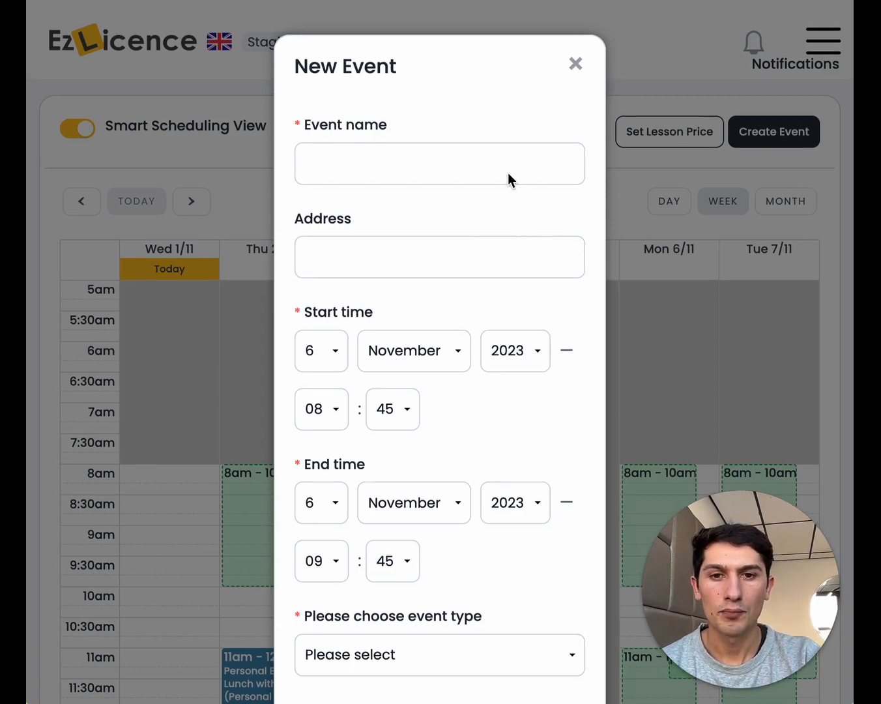
Step: Name the new event "Personal lesson"
click(465, 168)
click(443, 189)
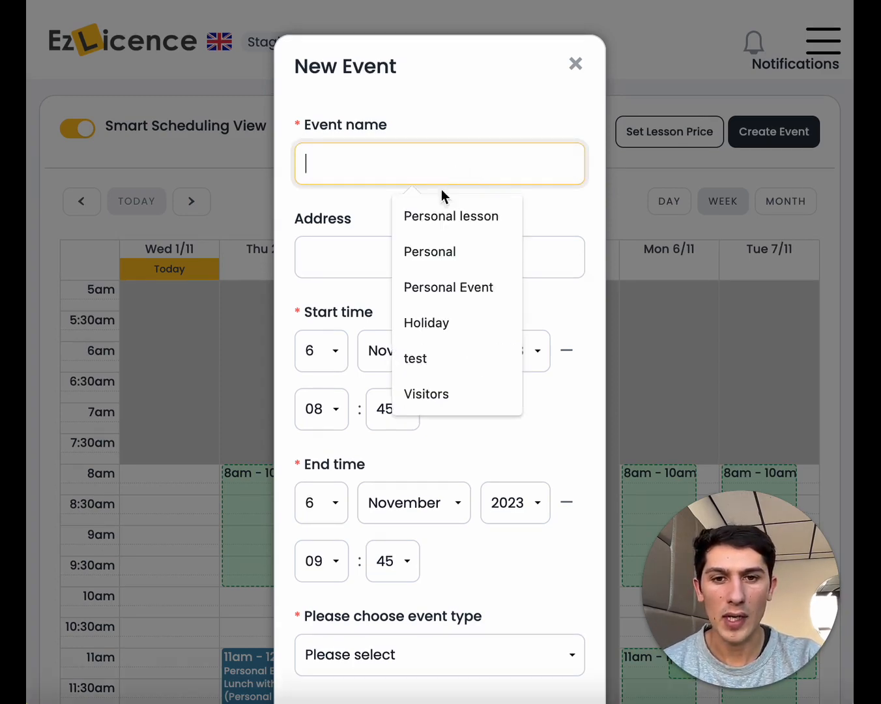
click(464, 225)
Step: Set the event's start time to 08:00 and its end time to 10:00 on 6 November 2023
scroll(427, 297, down, 3)
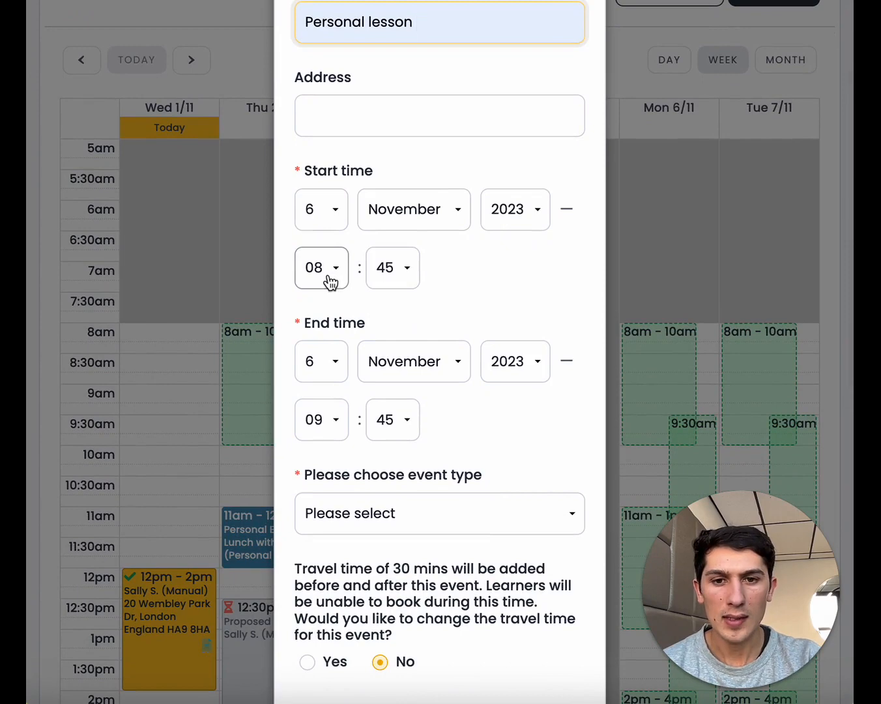
click(409, 269)
click(403, 208)
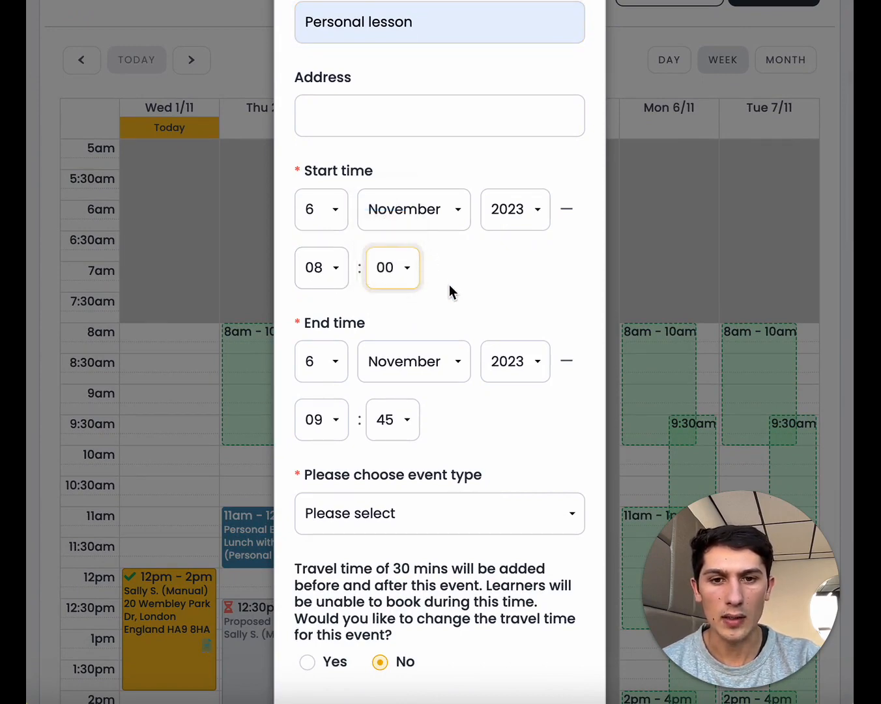
click(334, 428)
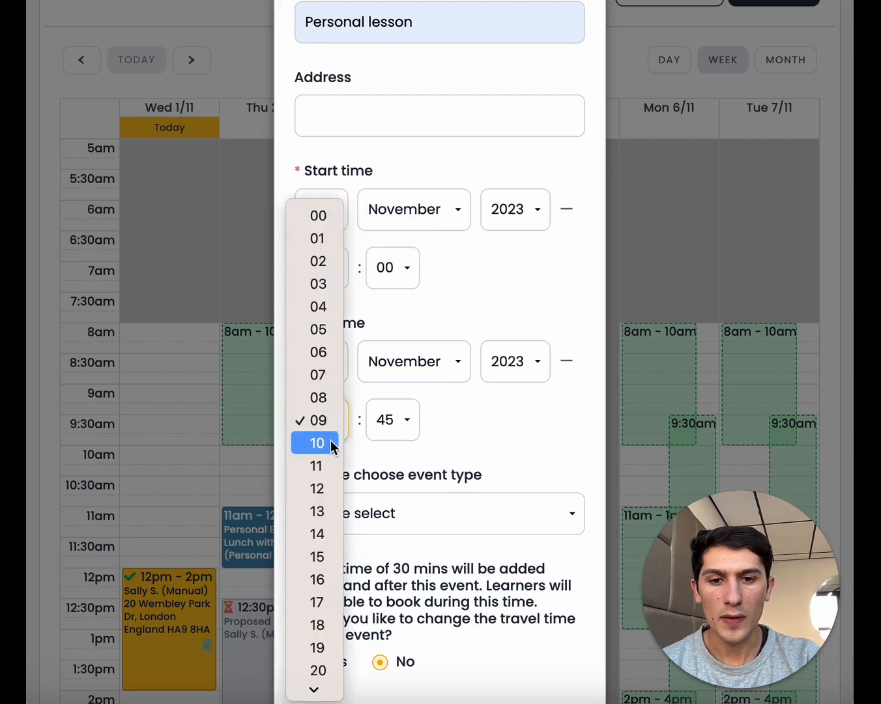
click(335, 443)
click(409, 420)
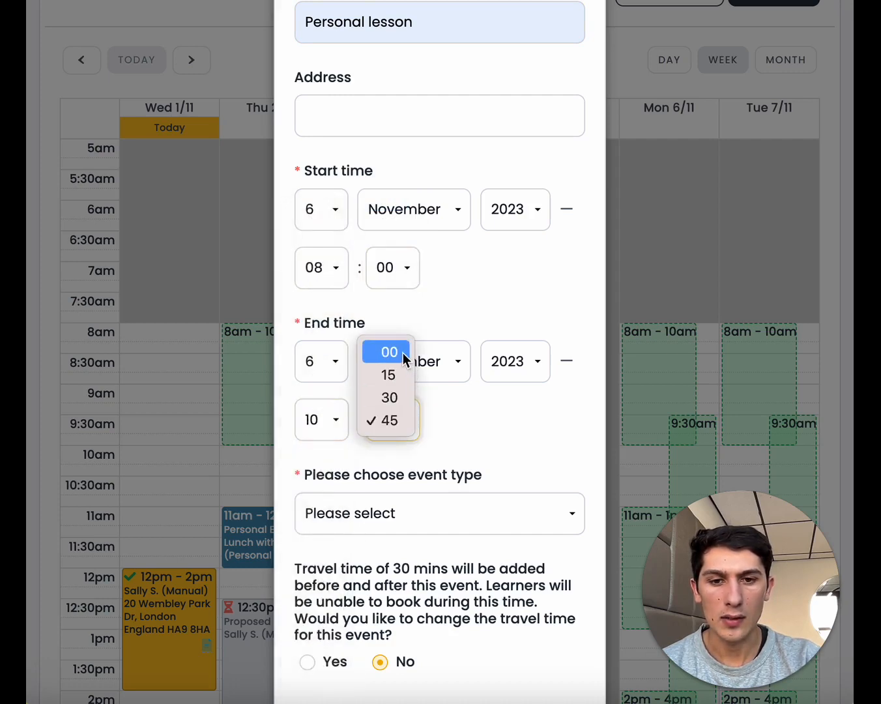
Step: Choose "A manual gearbox lesson" as the event type and create the event
scroll(466, 415, down, 4)
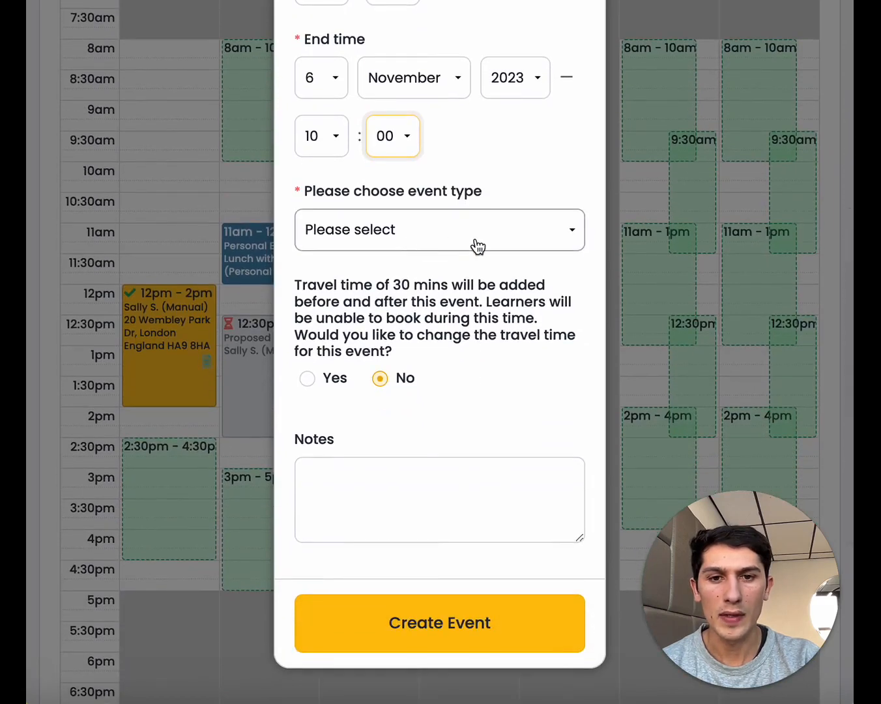
click(477, 245)
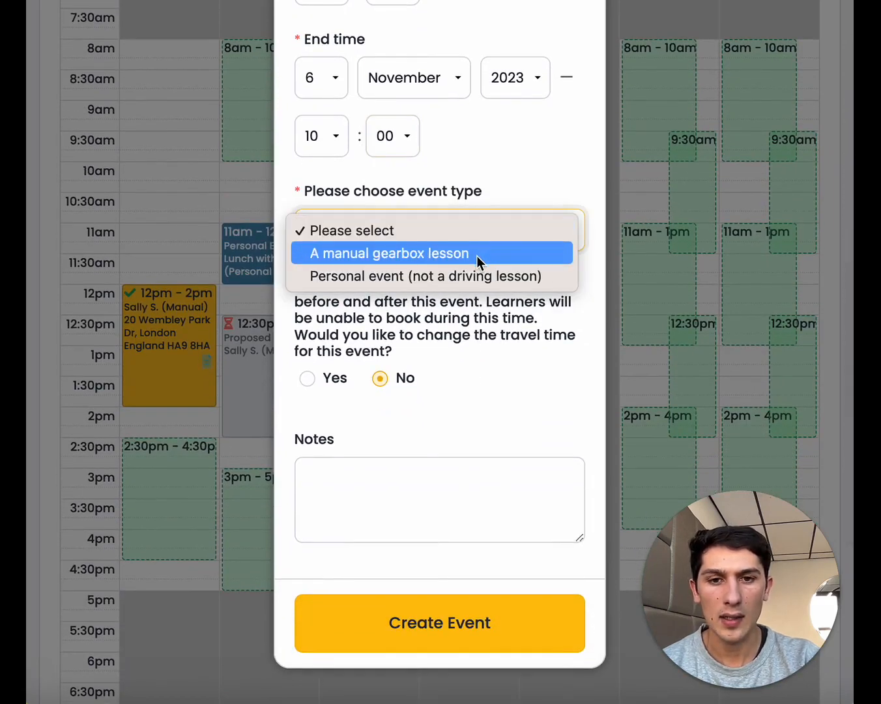
click(477, 255)
scroll(478, 296, down, 1)
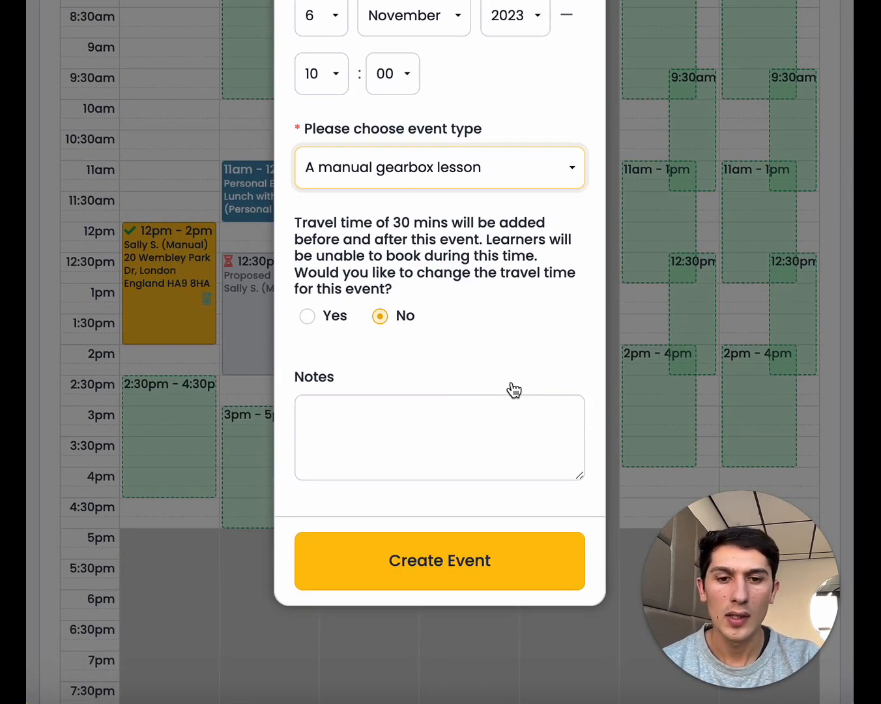
scroll(514, 390, down, 1)
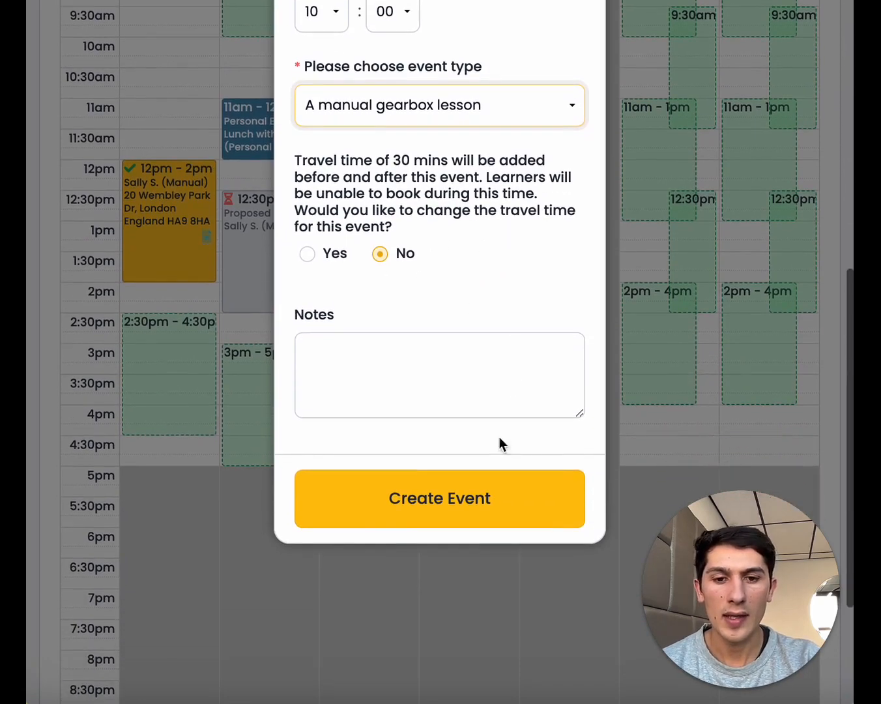
click(546, 508)
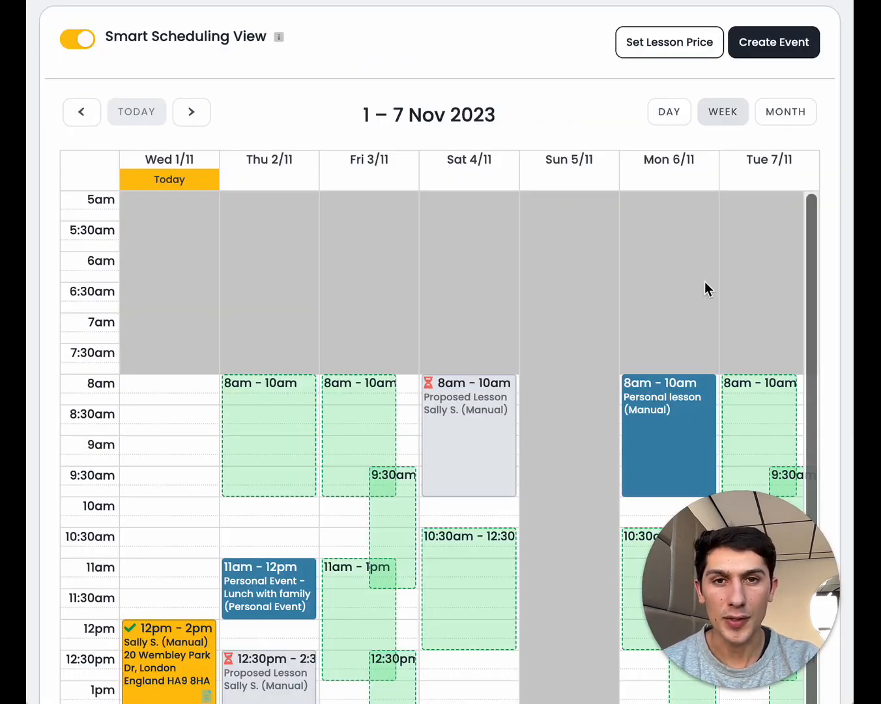
Step: Open the personal lesson on Mon 6/11, append the learner's name to the event name and fill in the address
scroll(708, 288, down, 3)
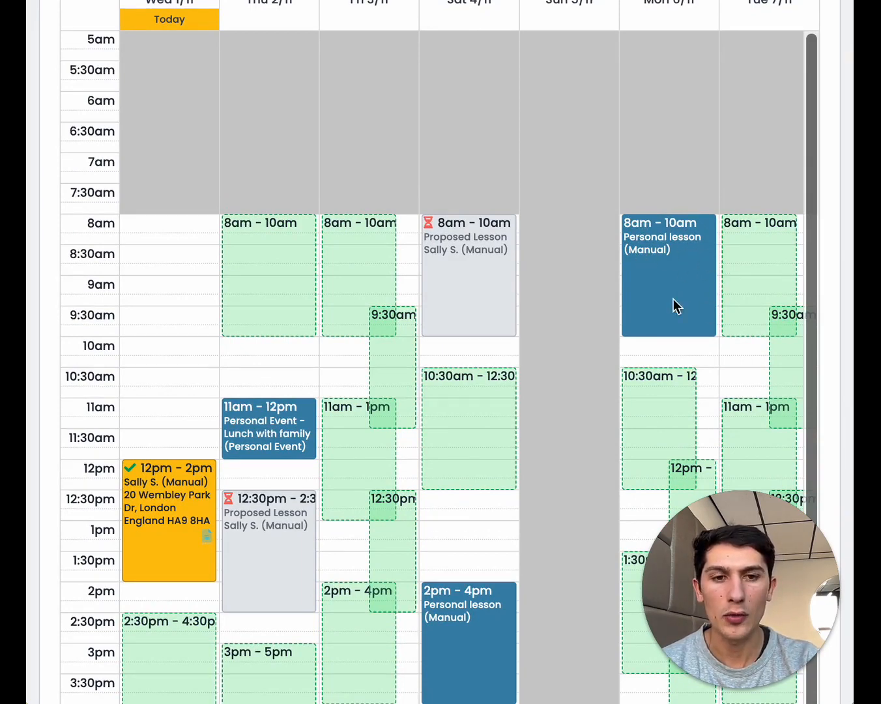
scroll(709, 290, down, 1)
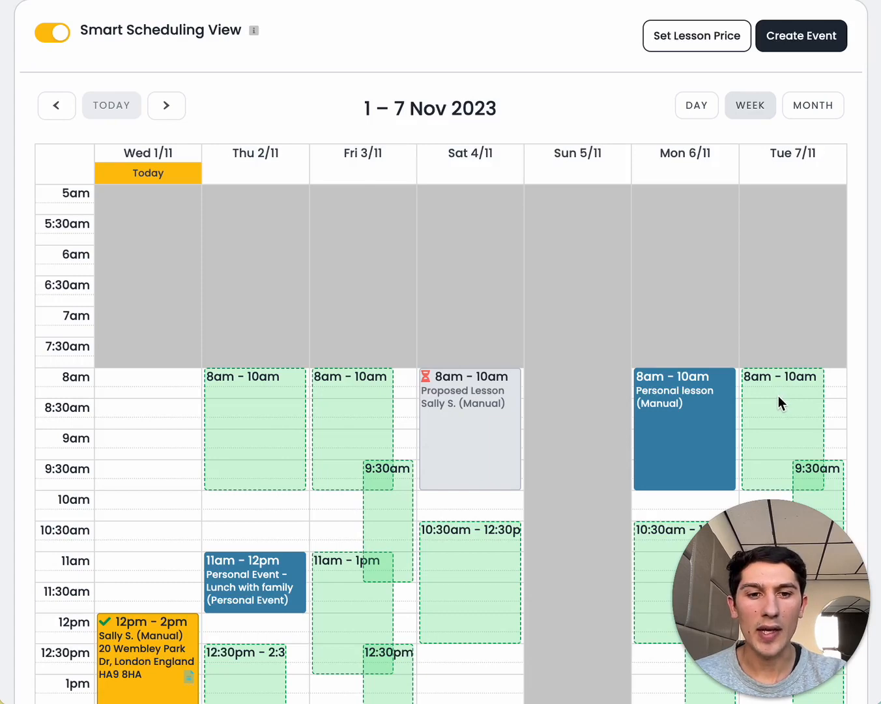
scroll(777, 397, down, 3)
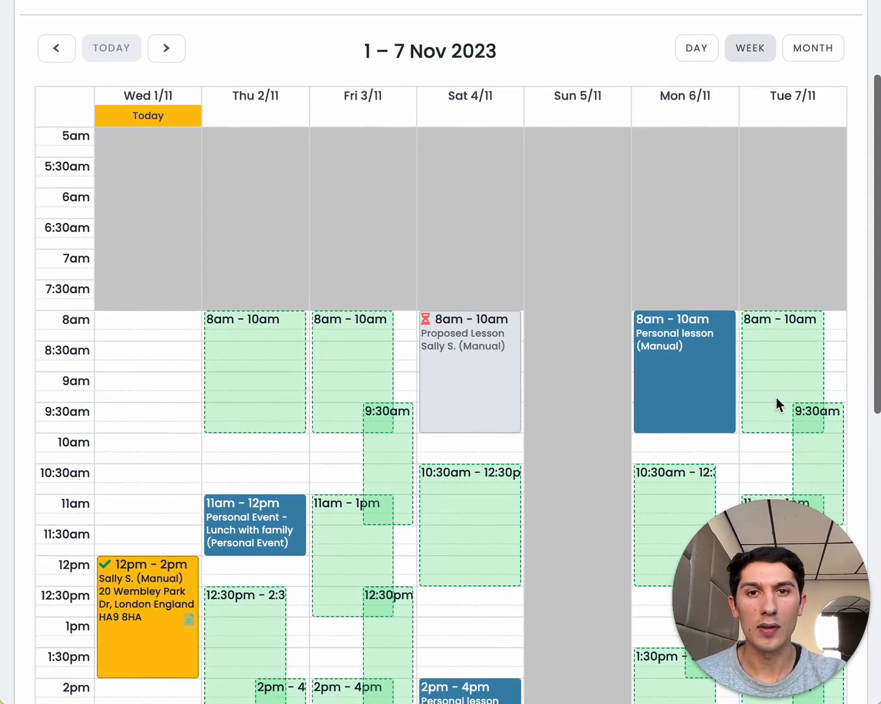
click(686, 366)
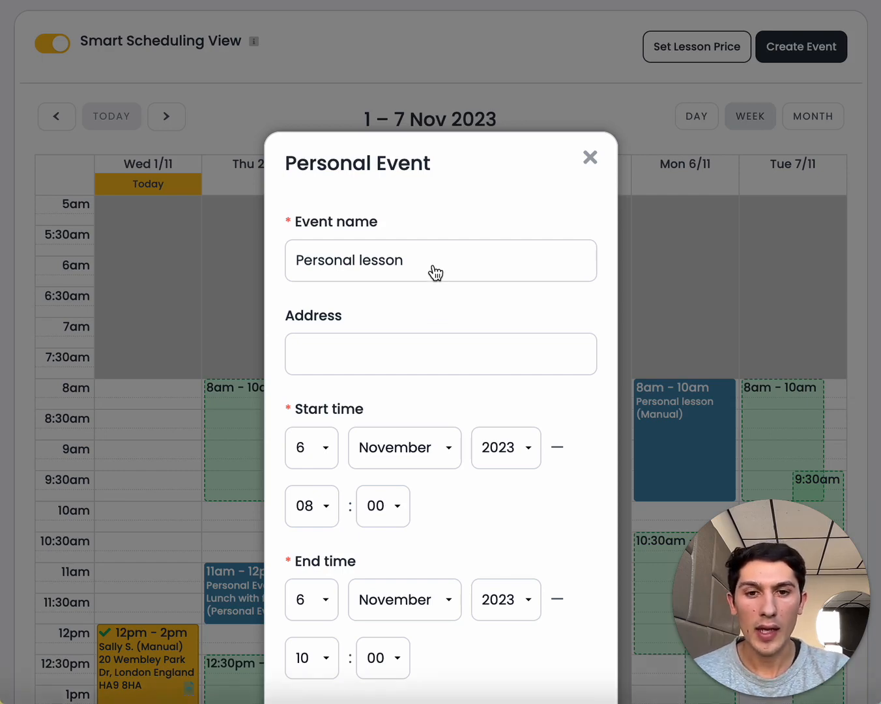
click(435, 270)
click(463, 346)
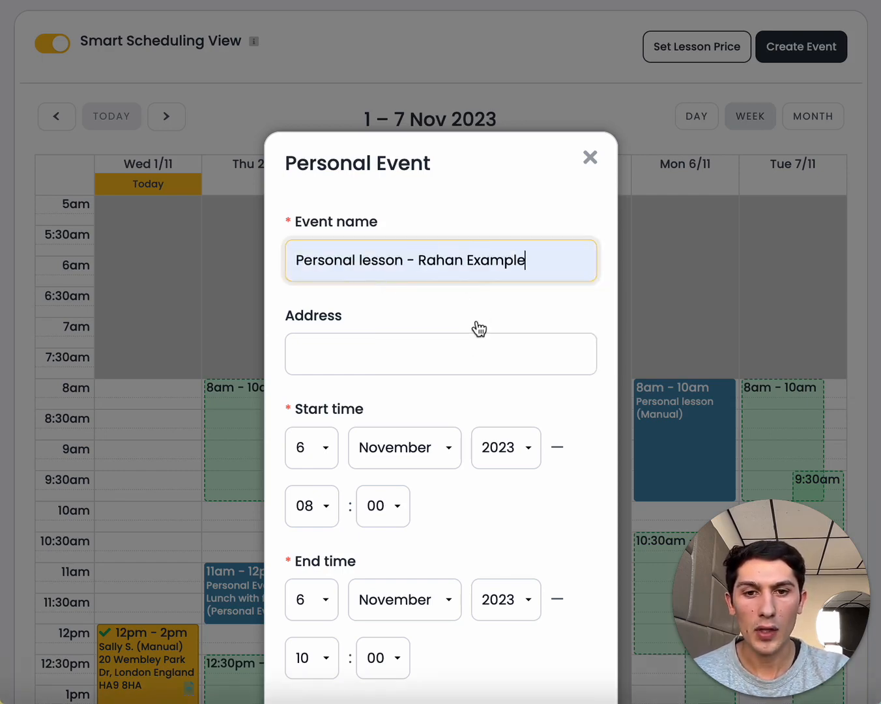
click(472, 358)
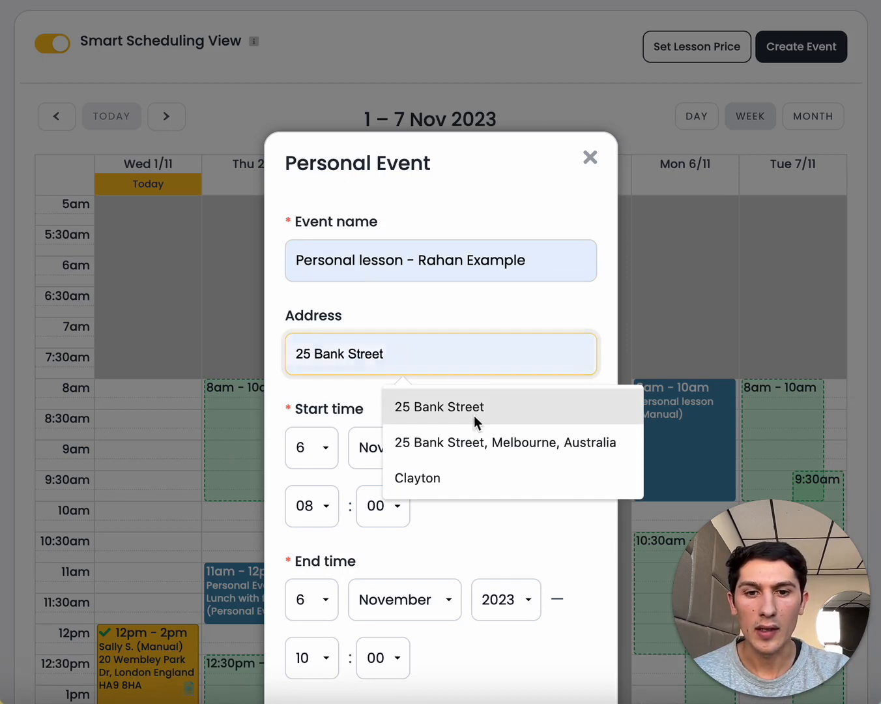
click(472, 443)
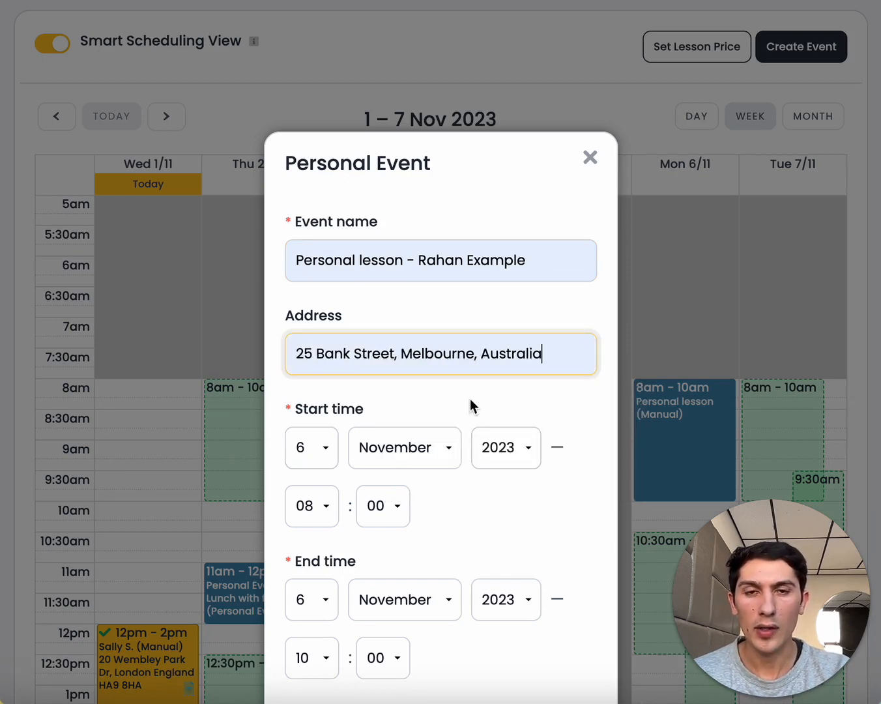
Step: Add the note "Learner would like to improve their parking." to the event and save the changes
scroll(470, 399, down, 2)
scroll(470, 404, down, 4)
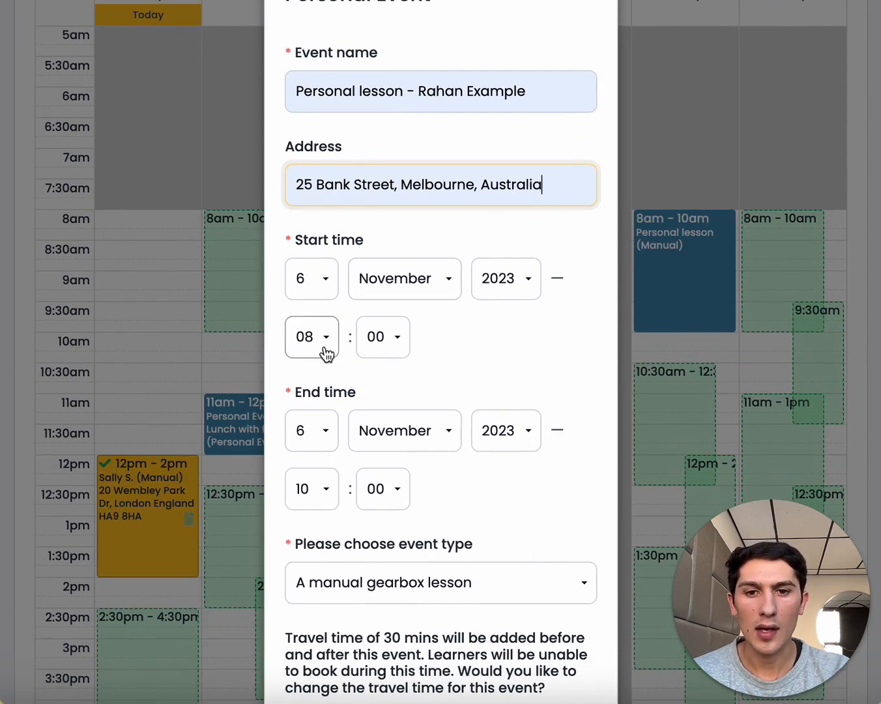
scroll(464, 360, down, 3)
scroll(466, 358, down, 10)
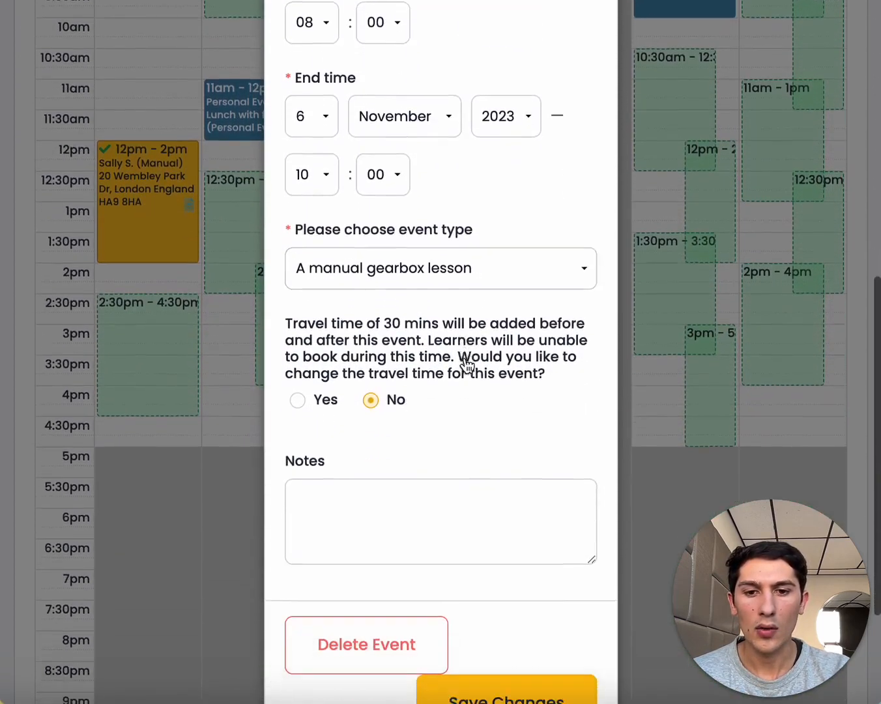
click(380, 418)
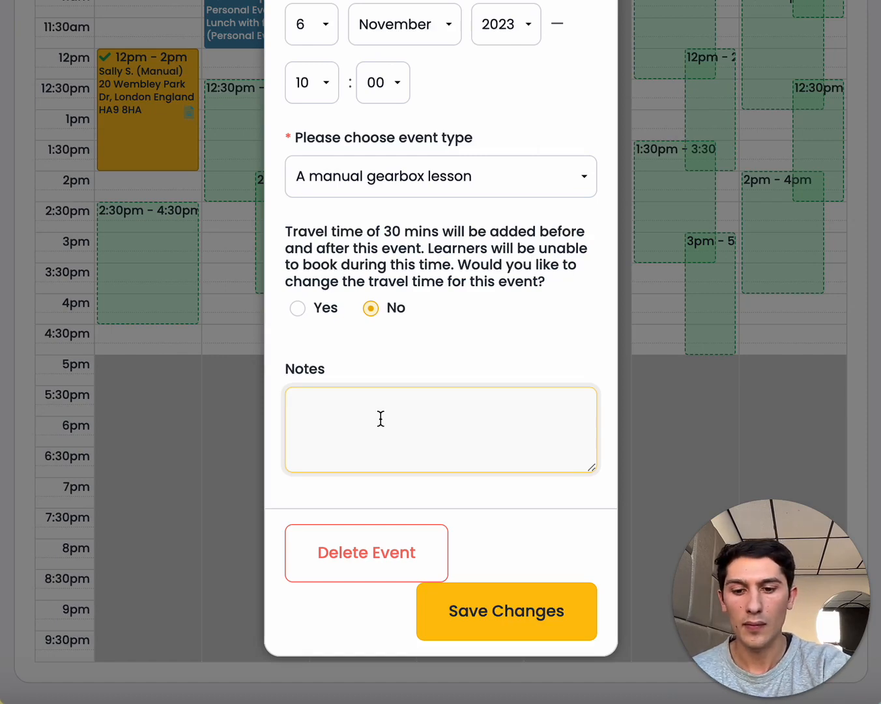
text(Learner would like to improve their parking.)
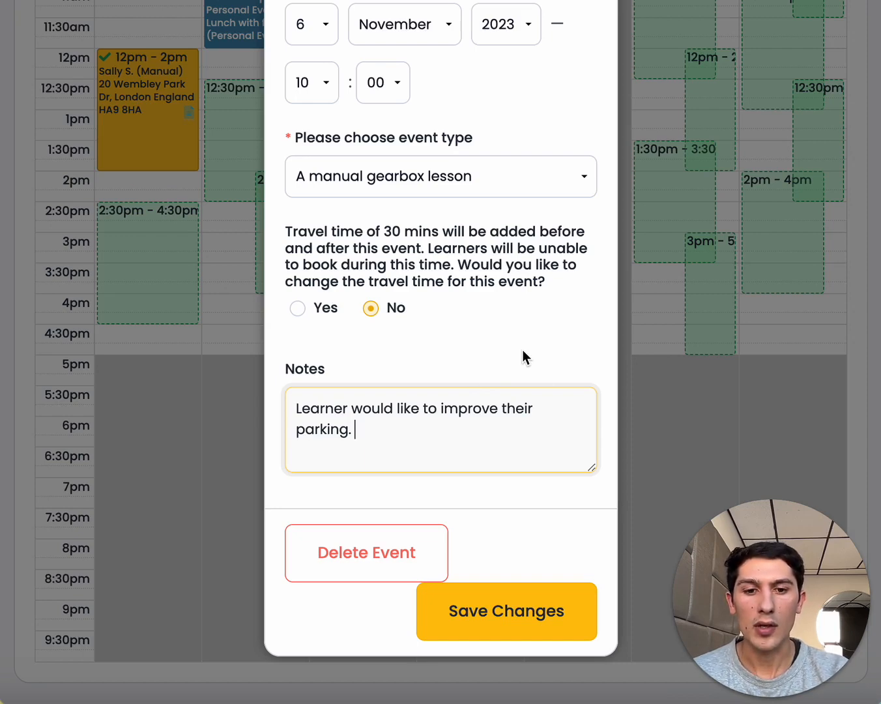
scroll(519, 391, down, 2)
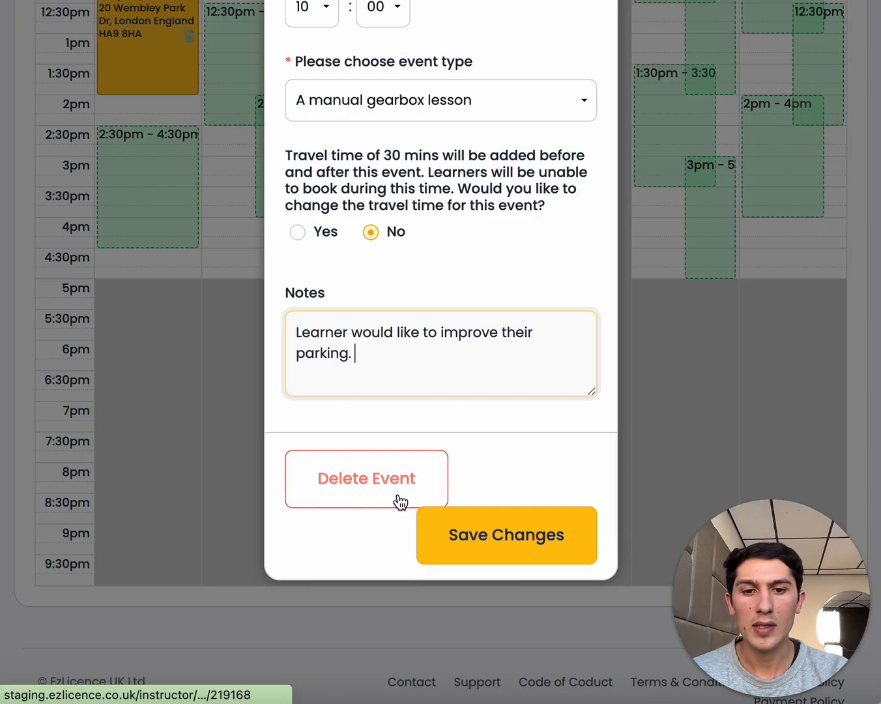
click(499, 536)
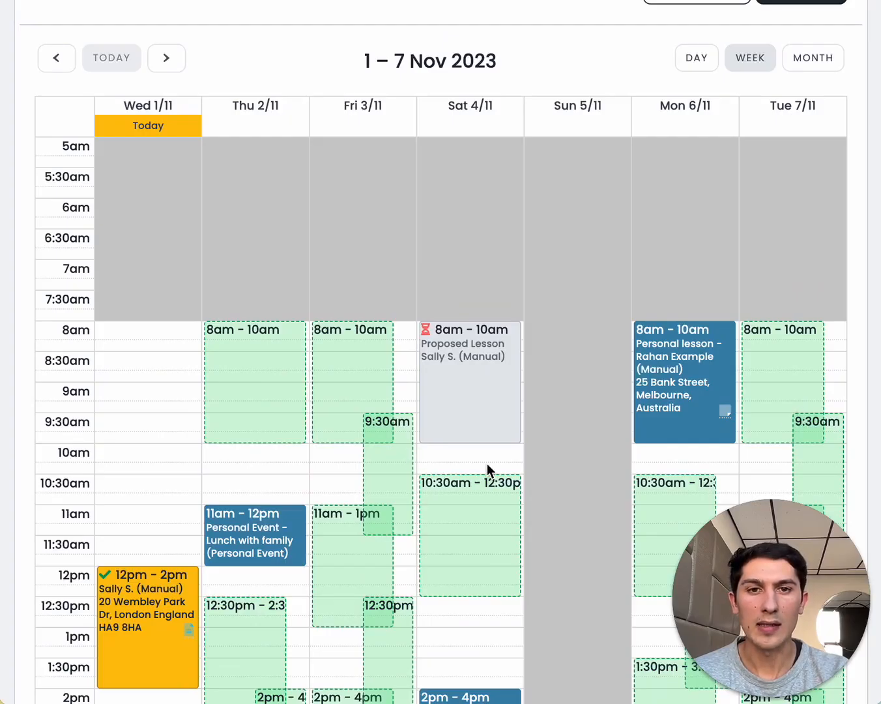
Step: Reschedule Monday's personal lesson to Sun 5/11 at 10:30am and Thursday's "Lunch with family" event to Sun 5/11 at 12:45pm
scroll(489, 463, down, 2)
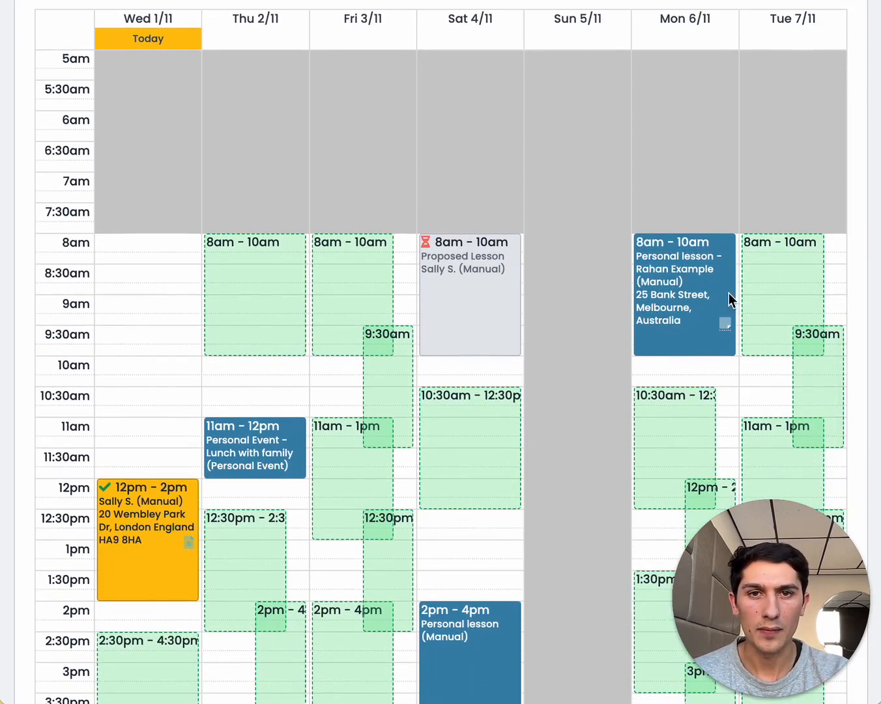
scroll(758, 238, down, 1)
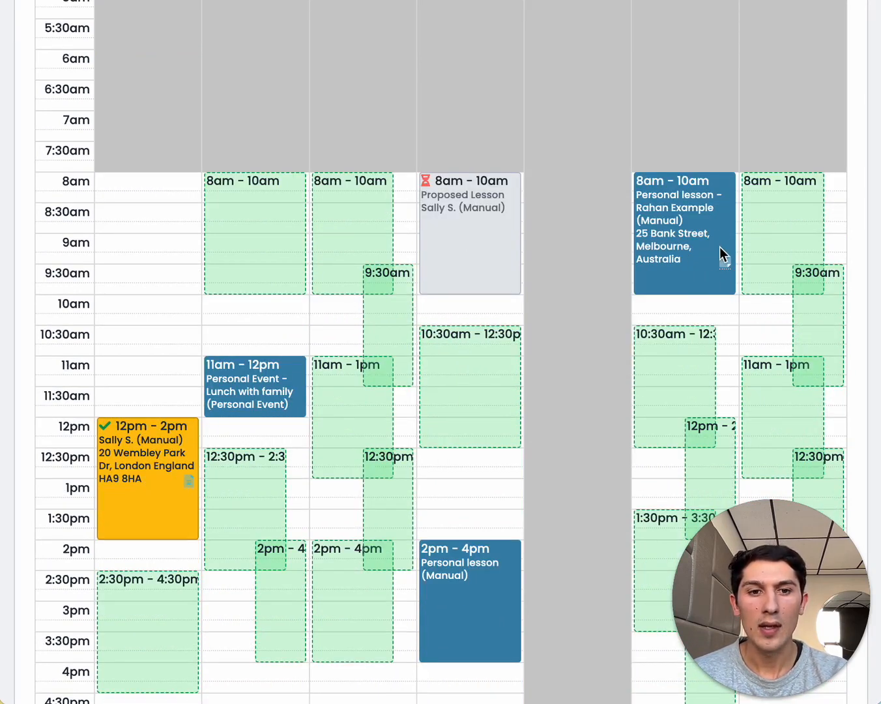
drag(700, 267, 699, 418)
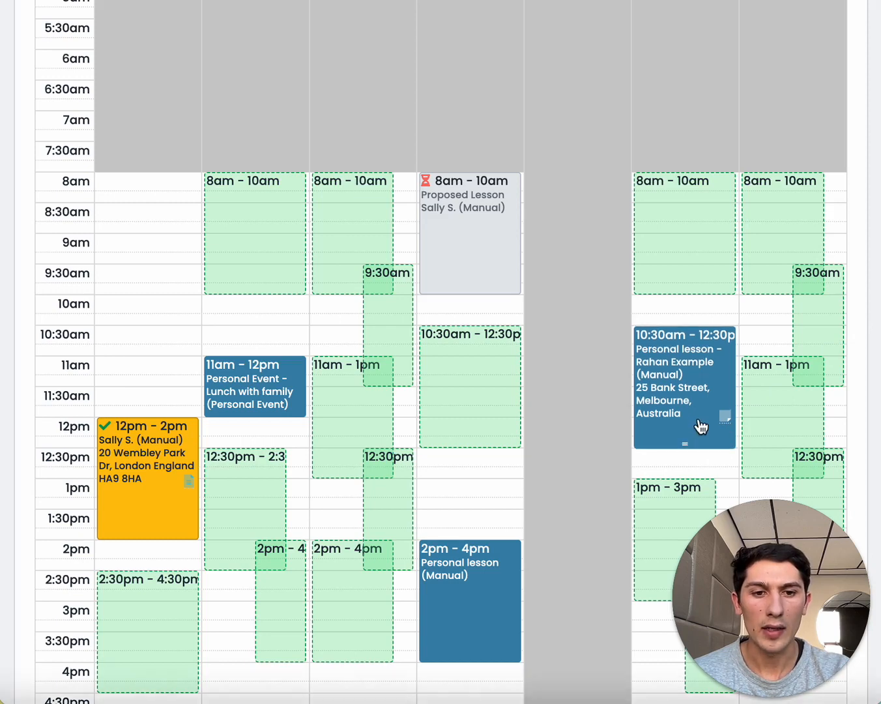
mouse_move(696, 422)
mouse_down()
mouse_move(618, 414)
mouse_move(604, 425)
mouse_up()
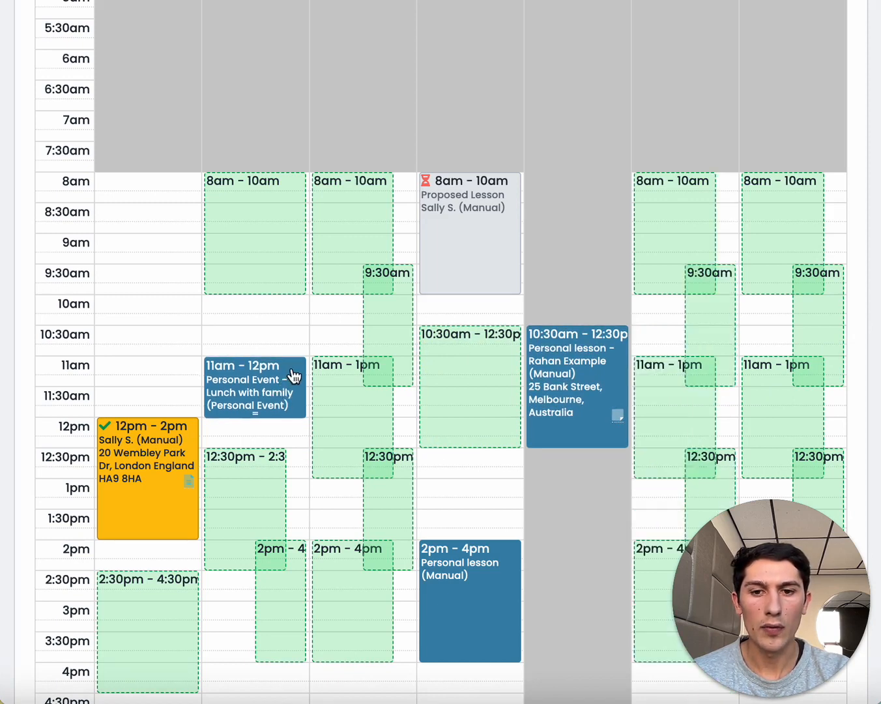
drag(293, 375, 587, 480)
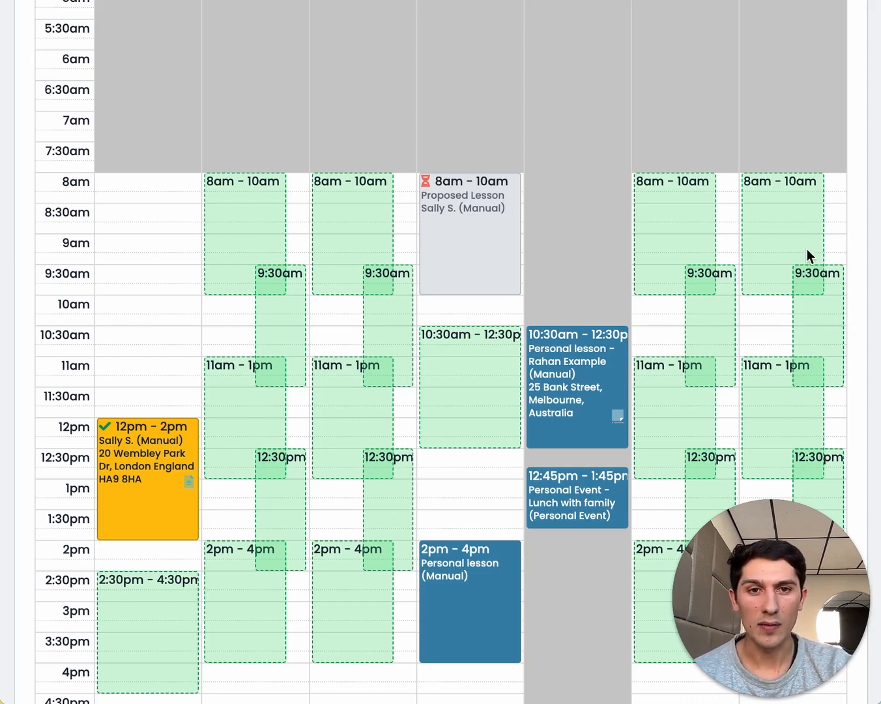
Step: Go to the support articles for driving instructors
scroll(807, 250, up, 5)
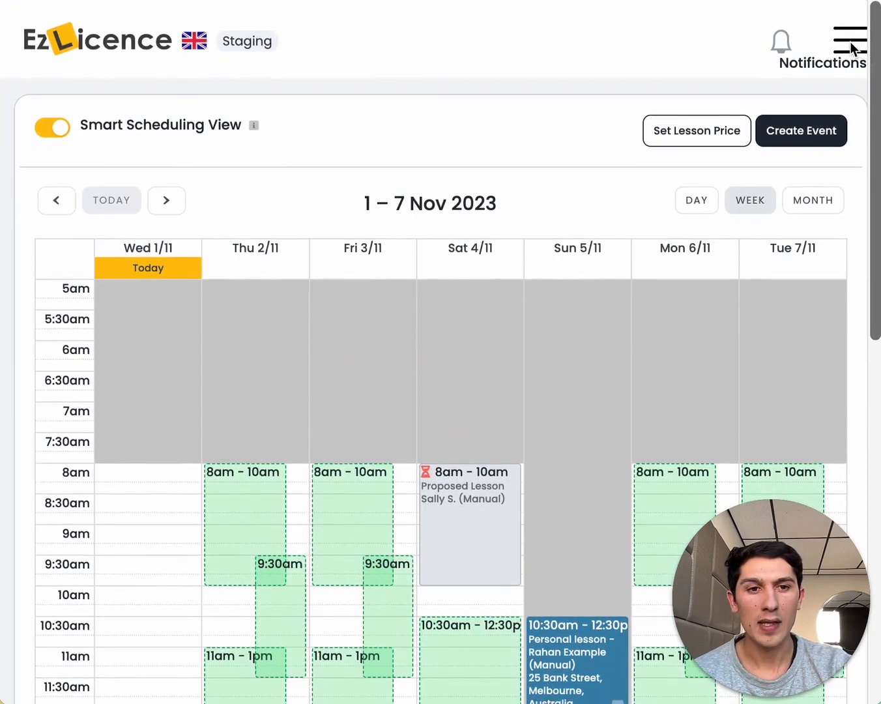
click(851, 48)
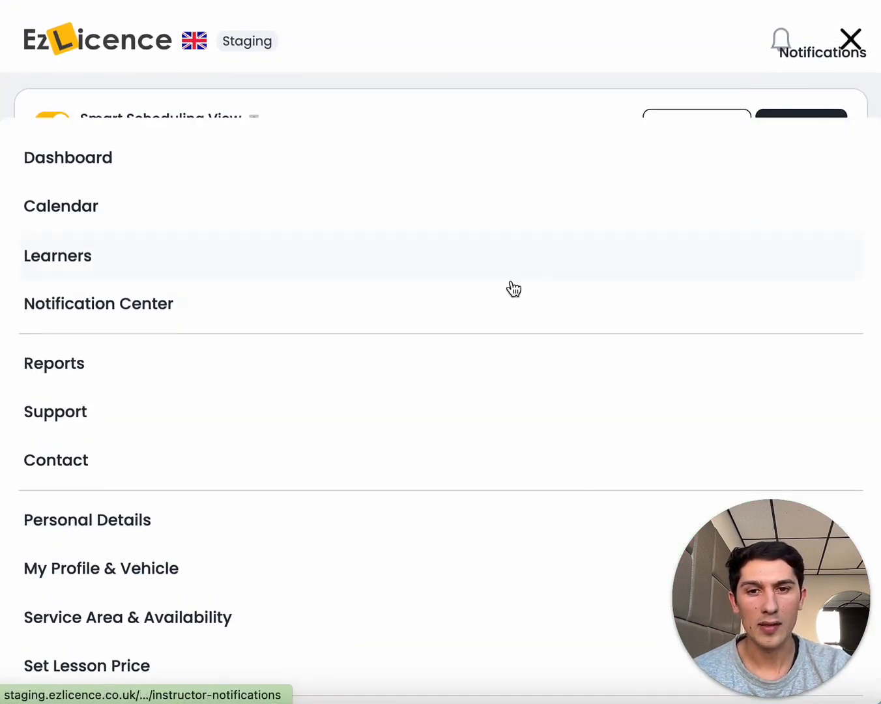
click(130, 418)
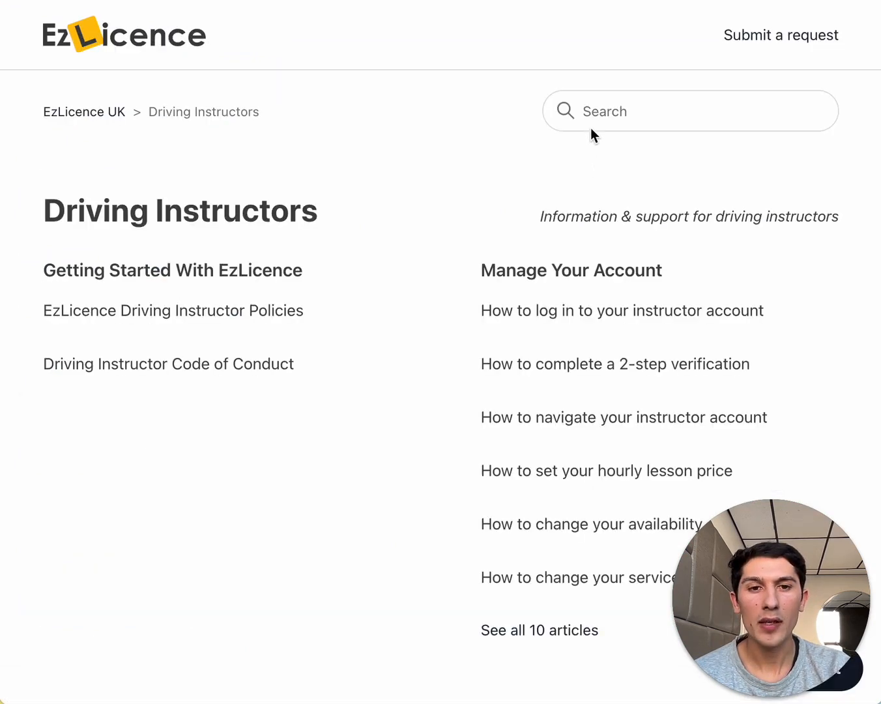